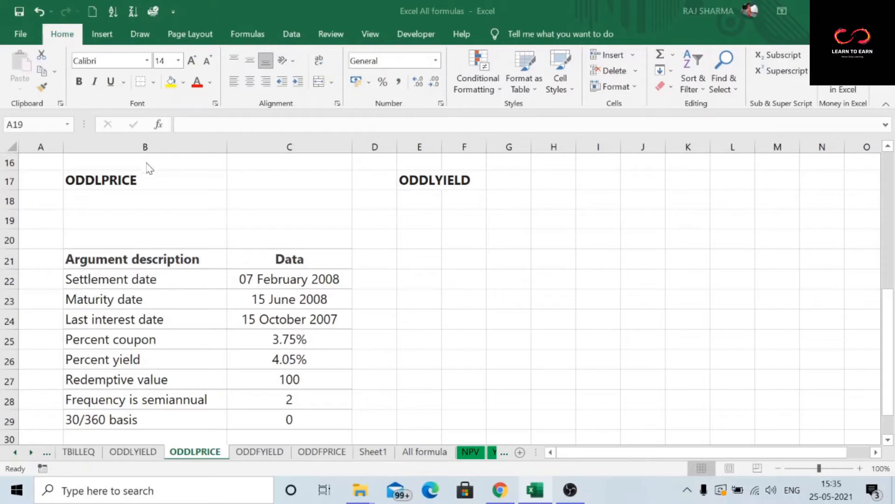
{"action": "left_click", "coordinate": [123, 181]}
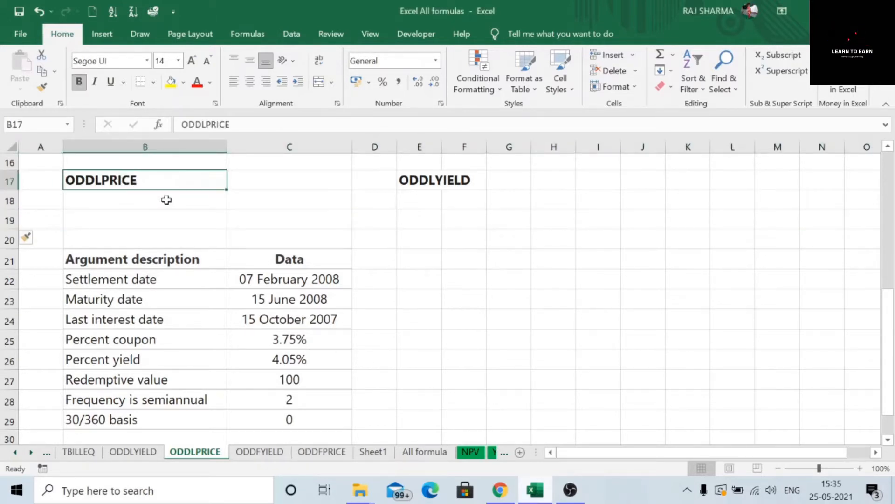
{"action": "left_click", "coordinate": [436, 181]}
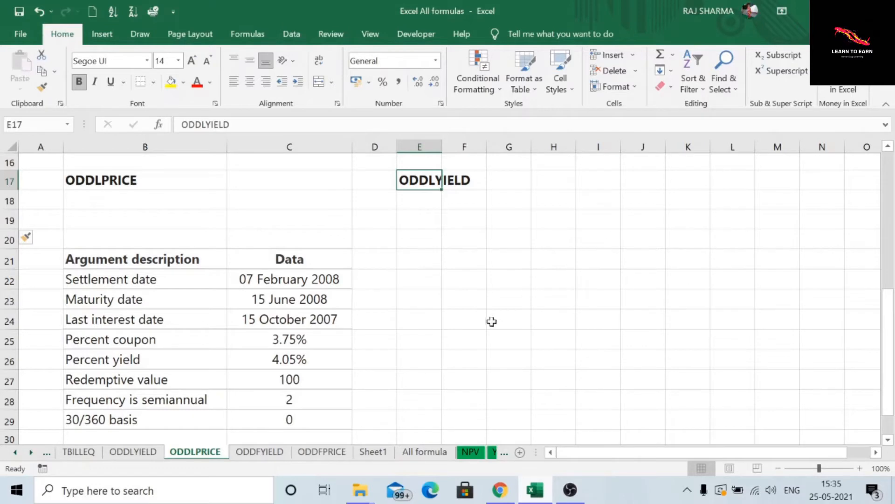
{"action": "scroll", "coordinate": [428, 301], "scroll_direction": "down", "scroll_amount": 1}
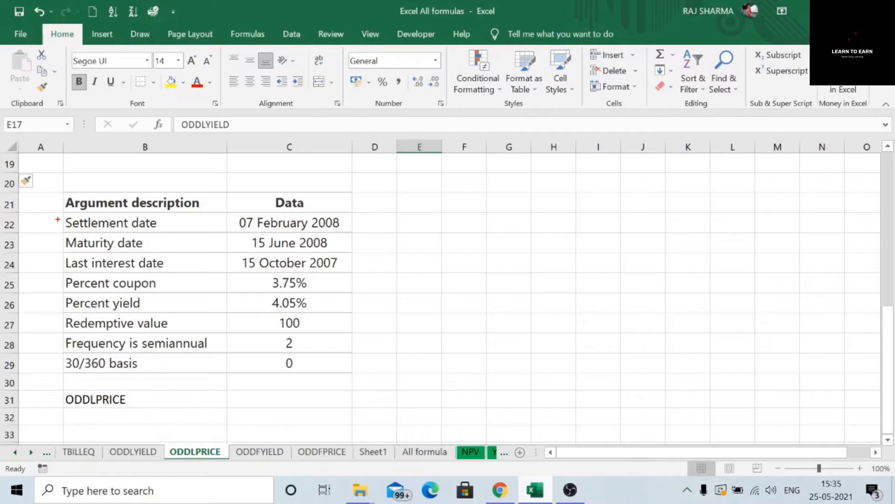
{"action": "mouse_move", "coordinate": [61, 212]}
{"action": "left_mouse_down"}
{"action": "mouse_move", "coordinate": [160, 234]}
{"action": "mouse_move", "coordinate": [354, 233]}
{"action": "left_mouse_up"}
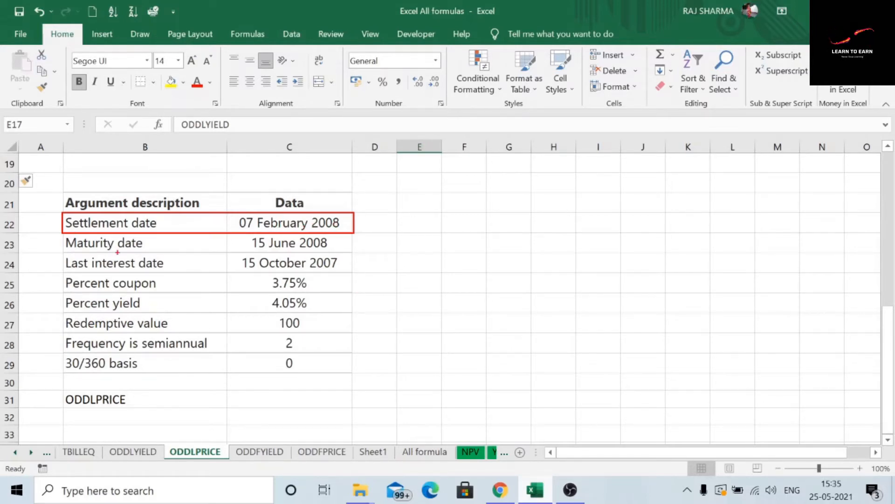
{"action": "mouse_move", "coordinate": [63, 234]}
{"action": "left_mouse_down"}
{"action": "mouse_move", "coordinate": [64, 244]}
{"action": "mouse_move", "coordinate": [124, 253]}
{"action": "mouse_move", "coordinate": [350, 251]}
{"action": "left_mouse_up"}
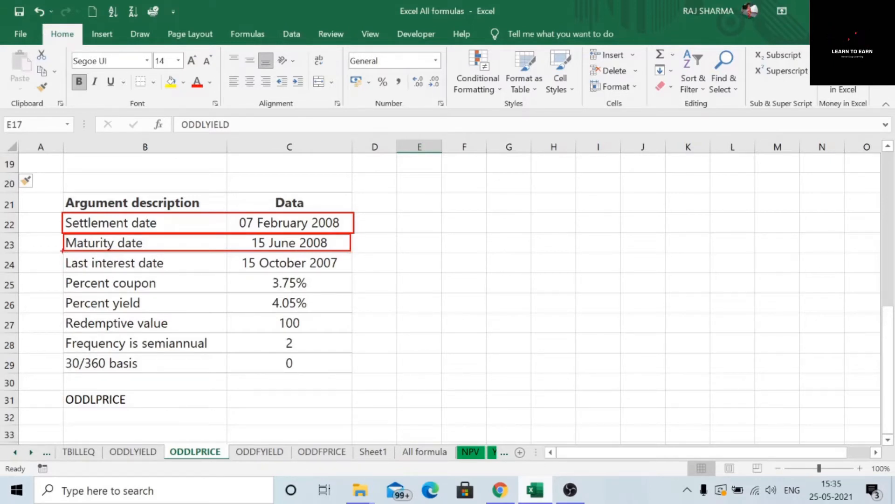
{"action": "mouse_move", "coordinate": [61, 251]}
{"action": "left_mouse_down"}
{"action": "mouse_move", "coordinate": [63, 270]}
{"action": "mouse_move", "coordinate": [344, 271]}
{"action": "left_mouse_up"}
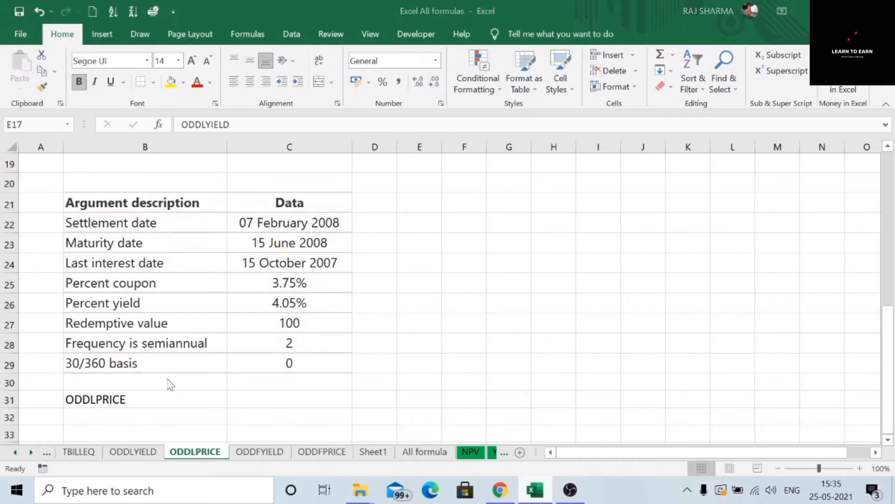
Insert the ODDLPRICE function in cell C31 with C22 as settlement, C23 as maturity and C24 as last interest date
{"action": "left_click", "coordinate": [272, 398]}
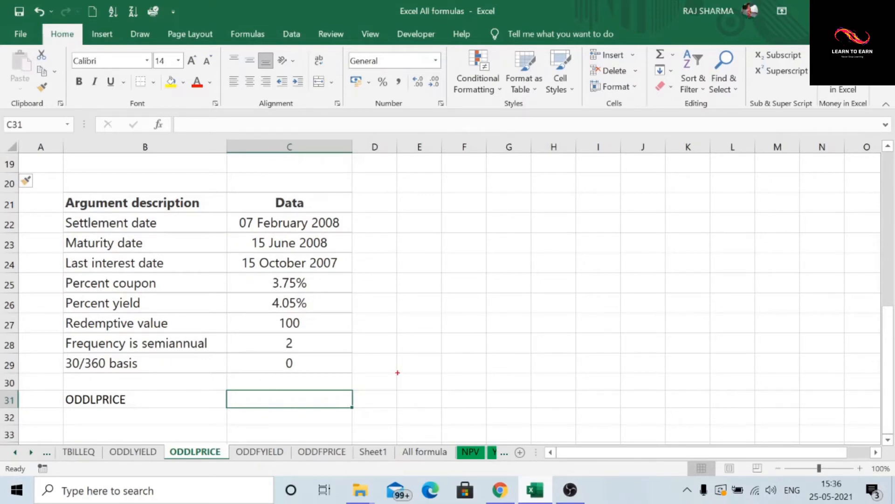
{"action": "mouse_move", "coordinate": [63, 208]}
{"action": "left_mouse_down"}
{"action": "mouse_move", "coordinate": [152, 234]}
{"action": "mouse_move", "coordinate": [352, 234]}
{"action": "left_mouse_up"}
{"action": "key", "text": "Escape"}
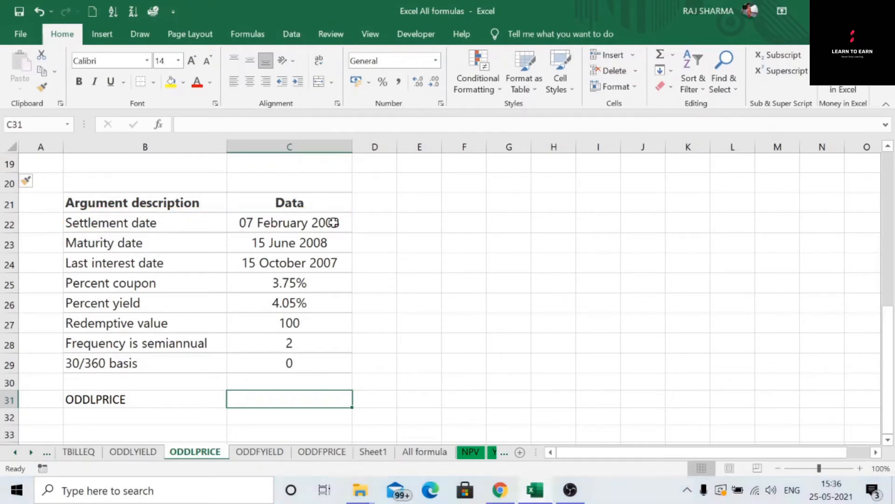
{"action": "type", "text": "="}
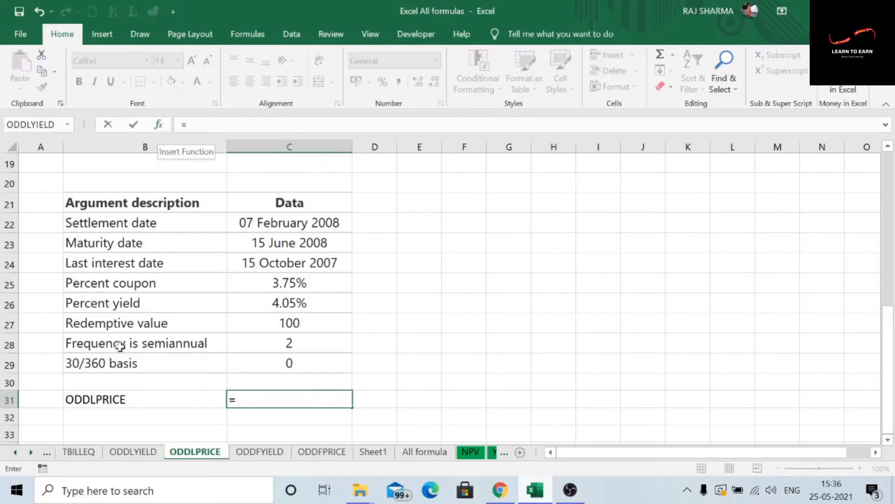
{"action": "left_click", "coordinate": [67, 124]}
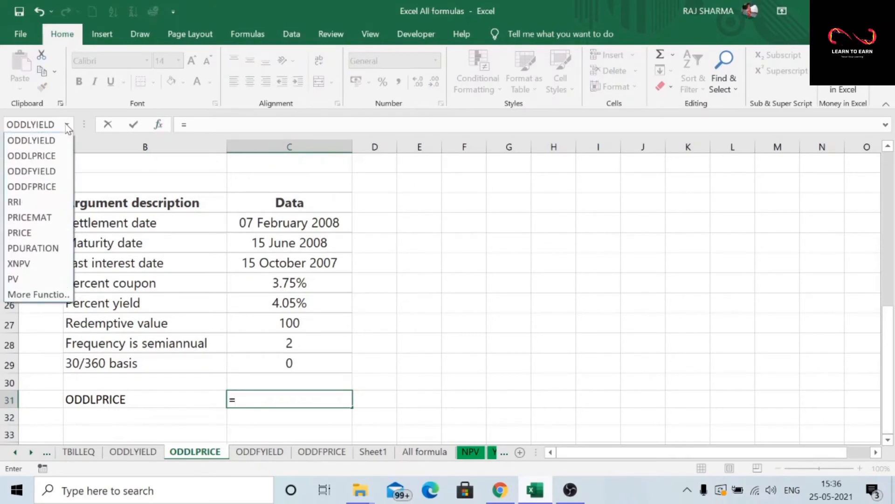
{"action": "left_click", "coordinate": [47, 161]}
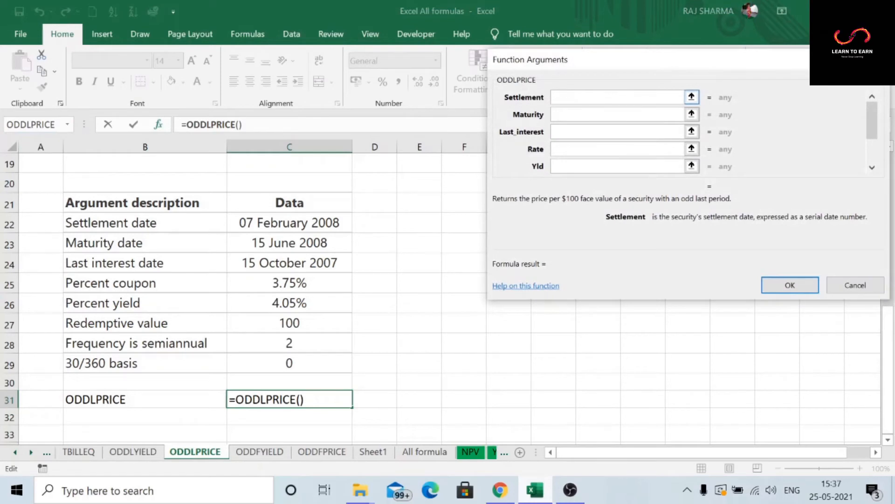
{"action": "left_click", "coordinate": [314, 222]}
{"action": "left_click", "coordinate": [577, 117]}
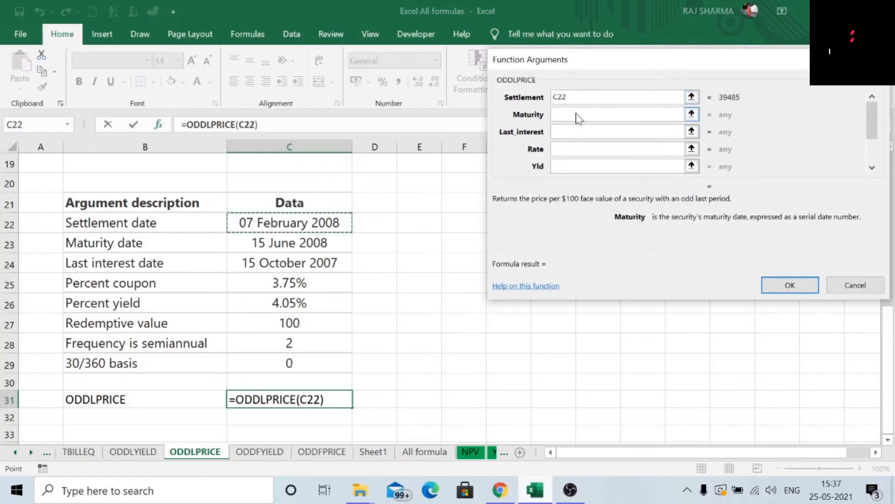
{"action": "left_click", "coordinate": [304, 243]}
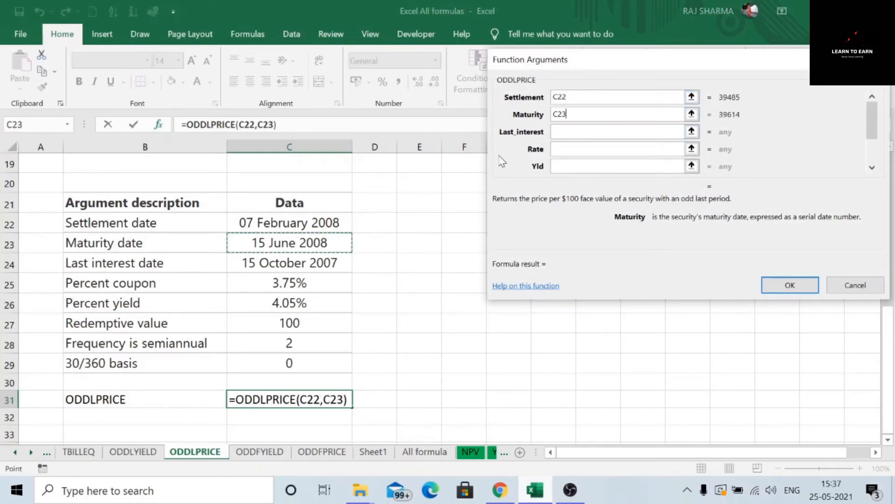
{"action": "left_click", "coordinate": [575, 132]}
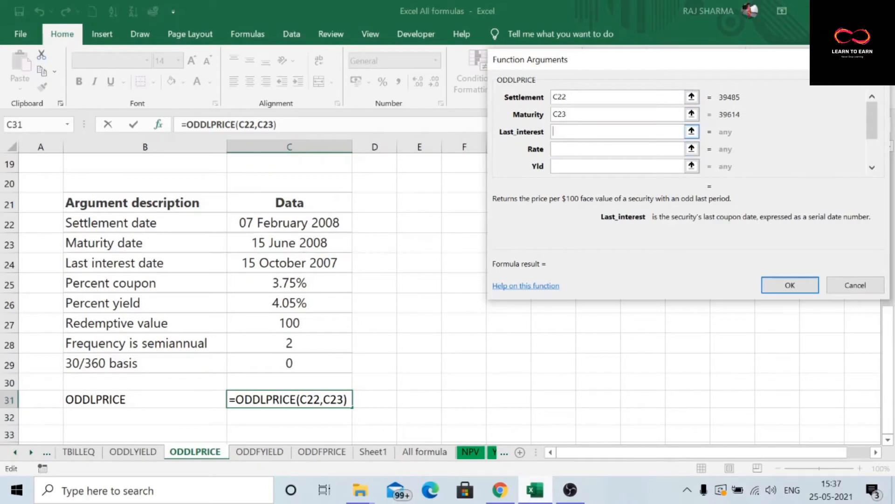
{"action": "left_click", "coordinate": [291, 265]}
Set the ODDLPRICE rate argument to C25 and the yield argument to C26
{"action": "left_click", "coordinate": [570, 149]}
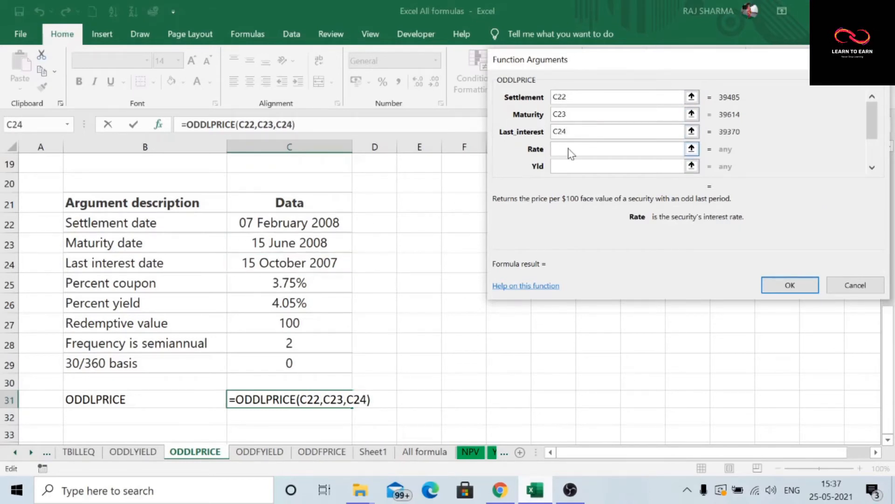
{"action": "left_click", "coordinate": [318, 286]}
{"action": "key", "text": "Tab"}
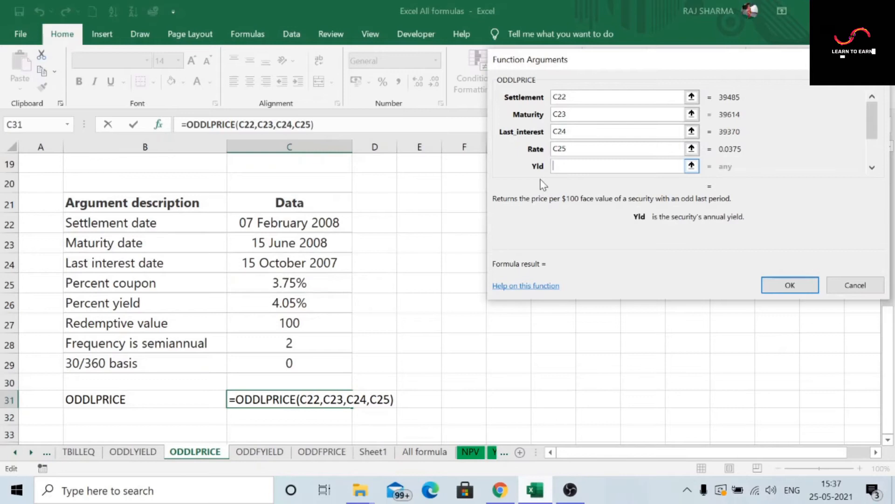
{"action": "left_click", "coordinate": [306, 302]}
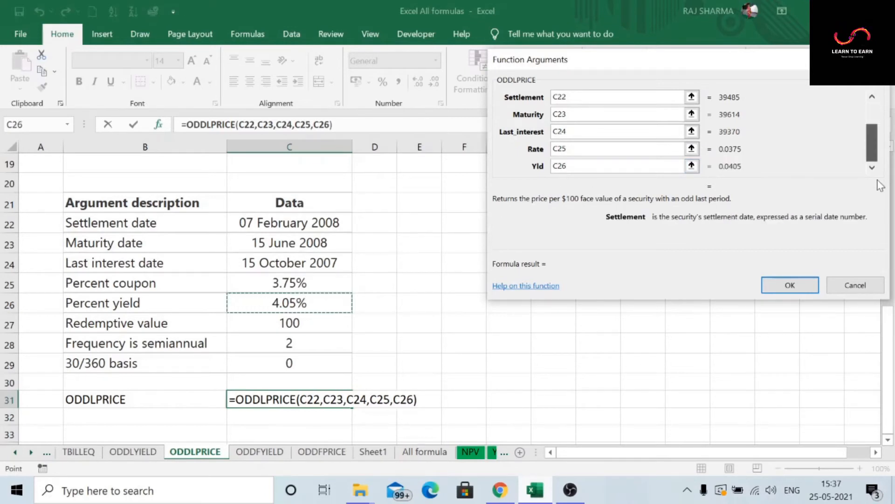
Complete the ODDLPRICE formula with C27 as redemption, C28 as frequency and C29 as basis
{"action": "scroll", "coordinate": [881, 186], "scroll_direction": "down", "scroll_amount": 1}
{"action": "left_click", "coordinate": [577, 132]}
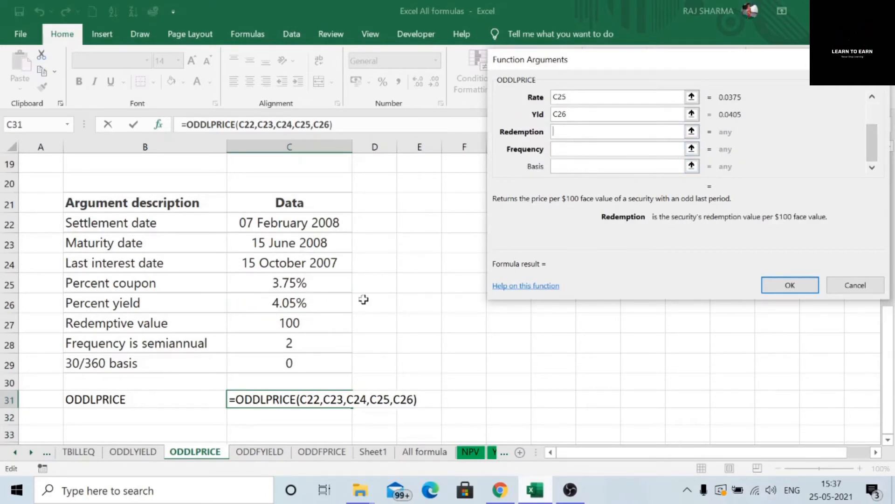
{"action": "left_click", "coordinate": [276, 326]}
{"action": "key", "text": "Tab"}
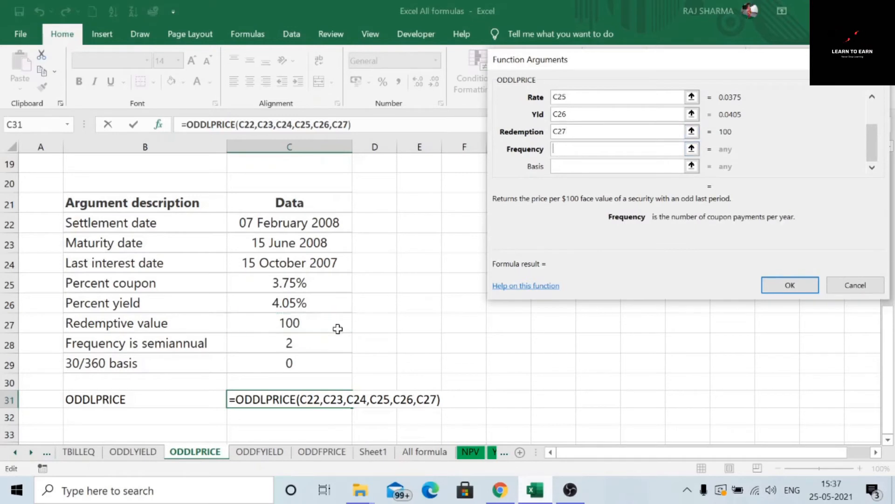
{"action": "left_click", "coordinate": [319, 343]}
{"action": "left_click", "coordinate": [684, 166]}
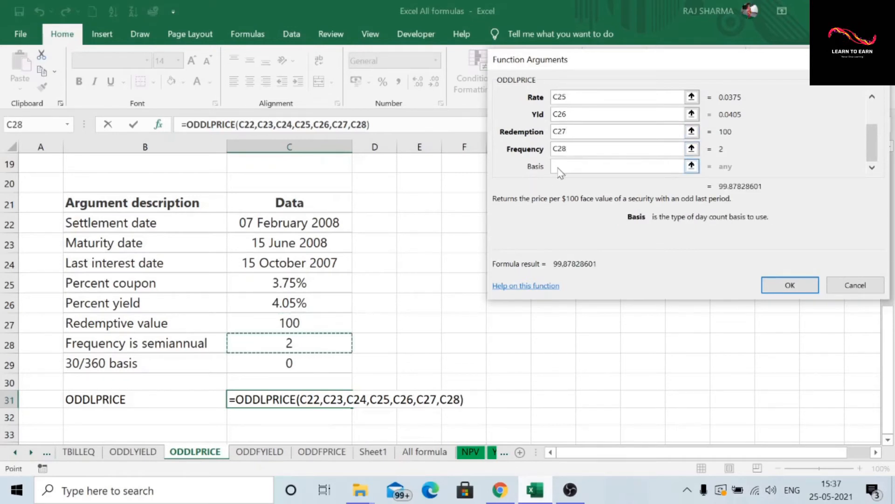
{"action": "left_click", "coordinate": [303, 361]}
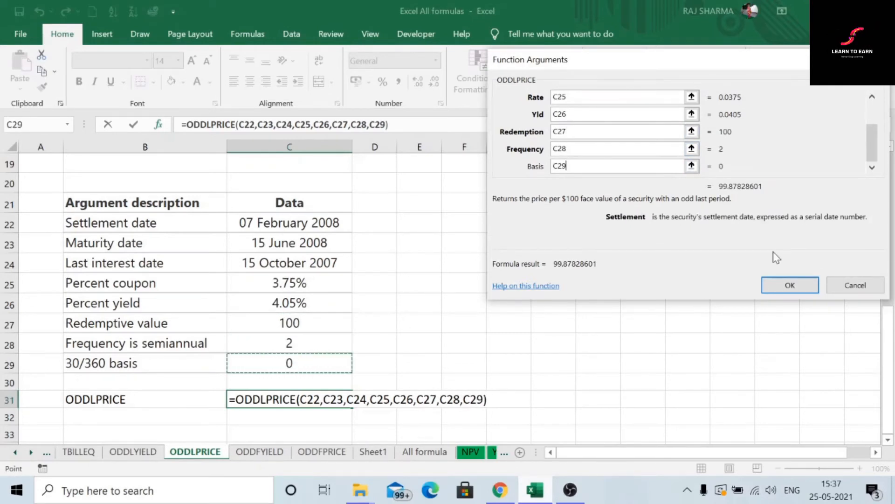
{"action": "left_click", "coordinate": [802, 289]}
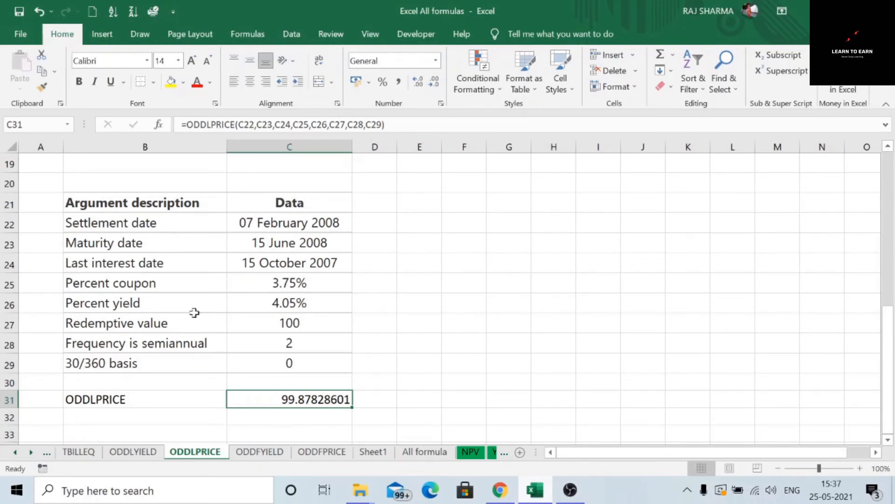
Highlight the Percent yield label and its value in B26:C26 with a yellow fill
{"action": "left_click_drag", "start_coordinate": [88, 308], "coordinate": [310, 304]}
{"action": "left_click", "coordinate": [171, 83]}
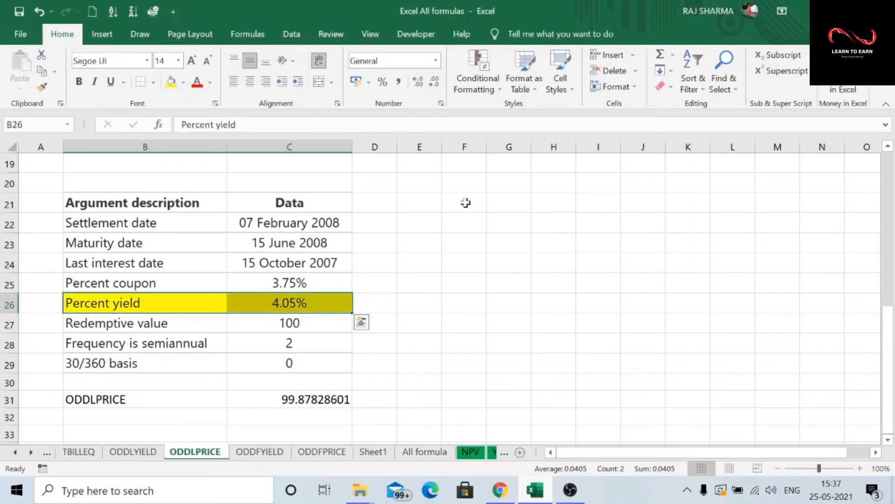
Insert the ODDLYIELD function in cell F25 with C22 as settlement, C23 as maturity and C24 as last interest date
{"action": "left_click", "coordinate": [888, 147]}
{"action": "left_click", "coordinate": [888, 147]}
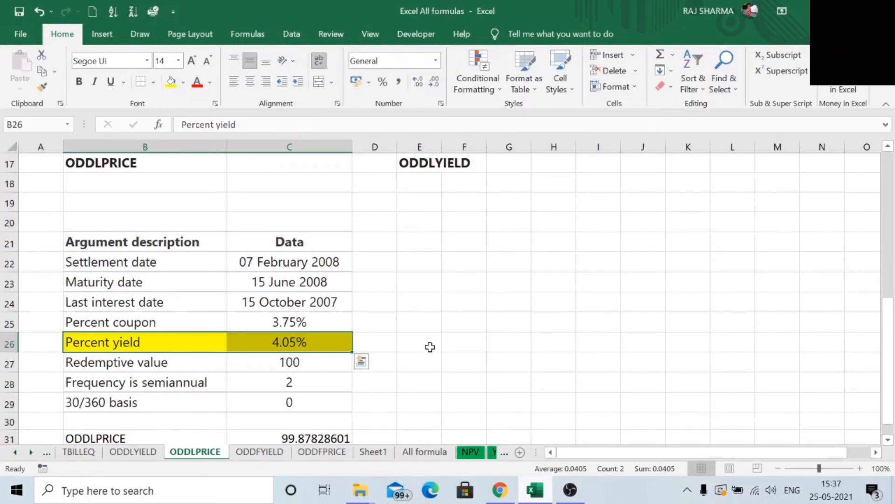
{"action": "left_click", "coordinate": [472, 321]}
{"action": "type", "text": "="}
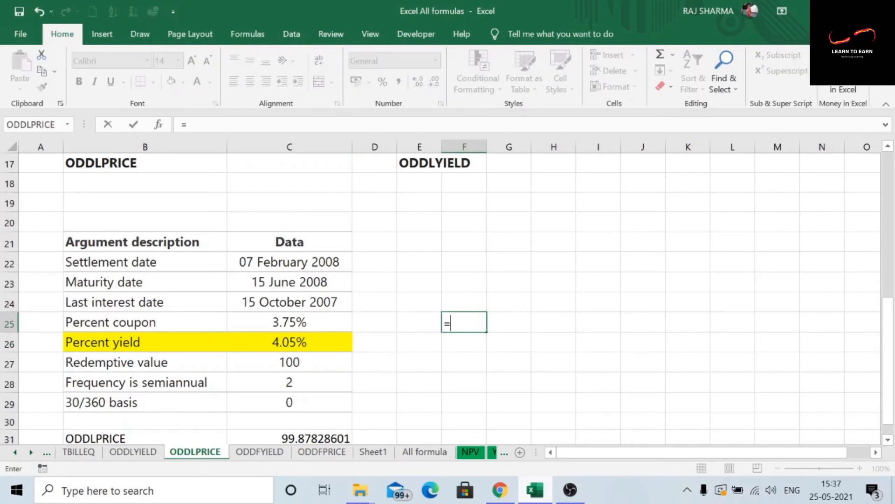
{"action": "left_click", "coordinate": [67, 125]}
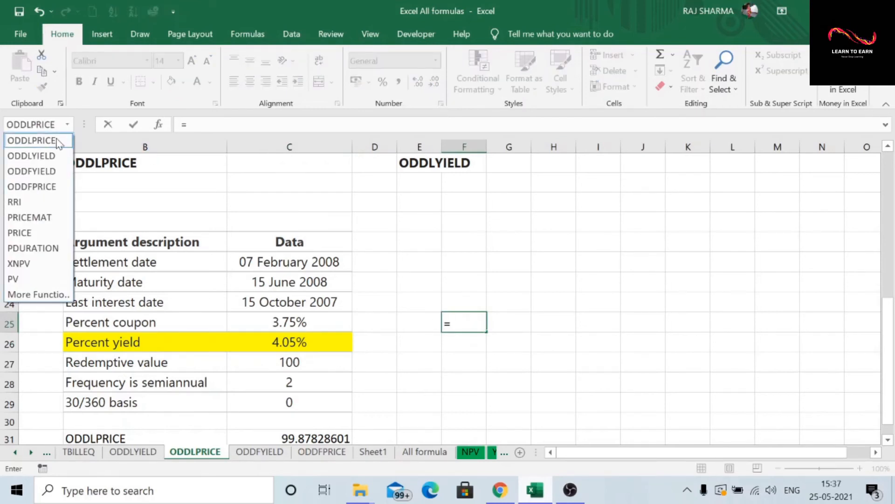
{"action": "left_click", "coordinate": [41, 158]}
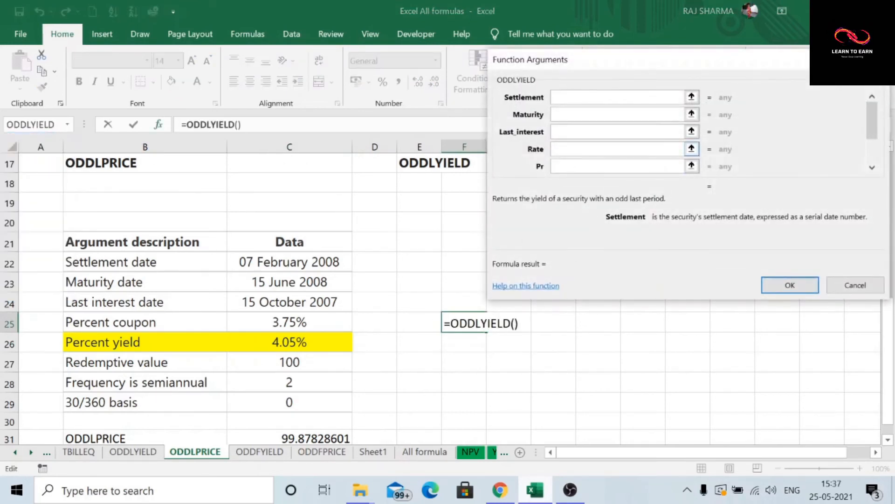
{"action": "left_click", "coordinate": [302, 264]}
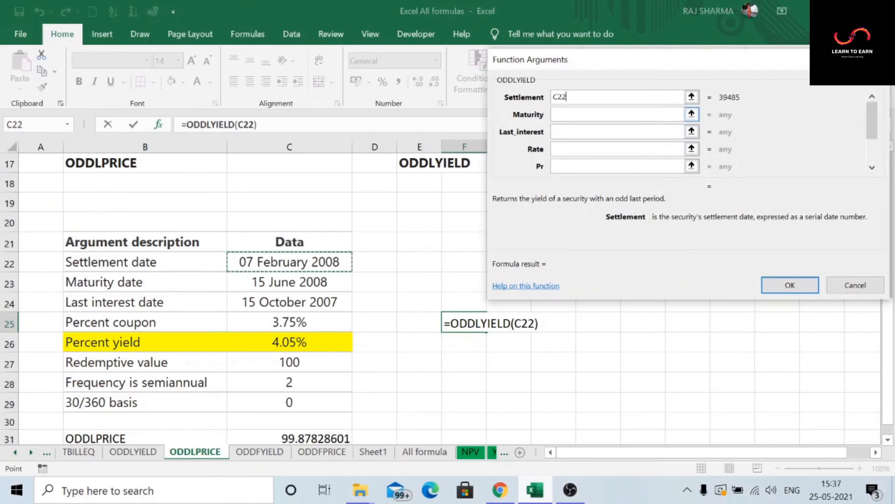
{"action": "key", "text": "Tab"}
{"action": "left_click", "coordinate": [302, 286]}
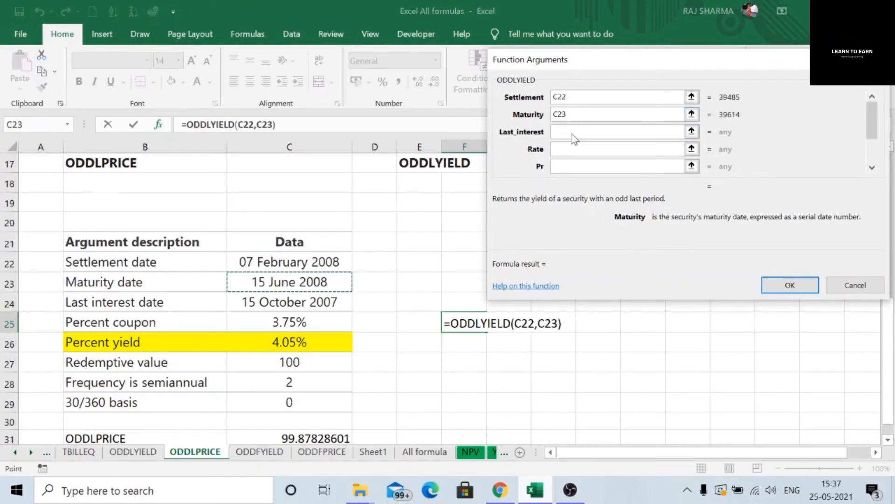
{"action": "key", "text": "Tab"}
{"action": "left_click", "coordinate": [308, 302]}
Set the ODDLYIELD rate argument to C25 and the price argument to the ODDLPRICE result in C31
{"action": "key", "text": "Tab"}
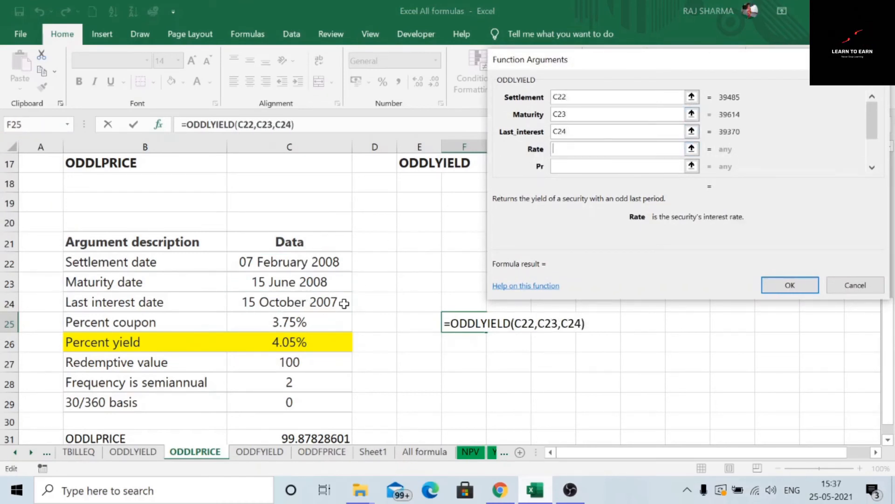
{"action": "left_click", "coordinate": [297, 325]}
{"action": "left_click_drag", "start_coordinate": [870, 117], "coordinate": [870, 140]}
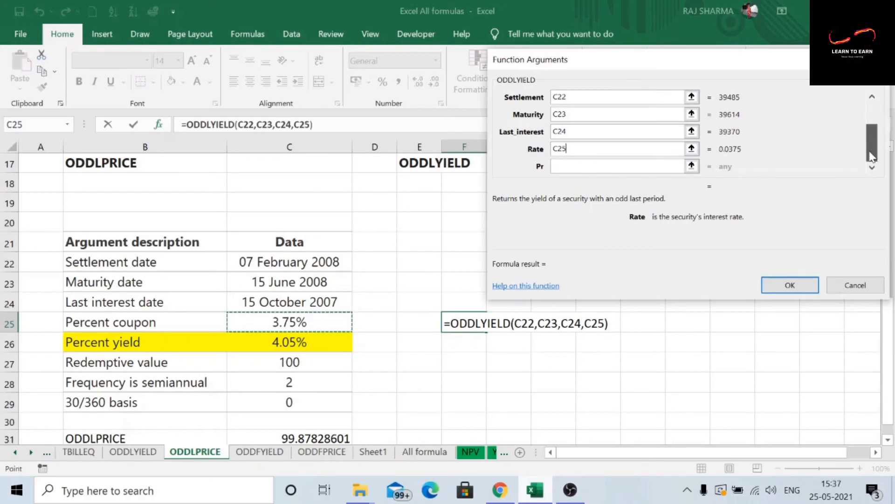
{"action": "left_click", "coordinate": [571, 116]}
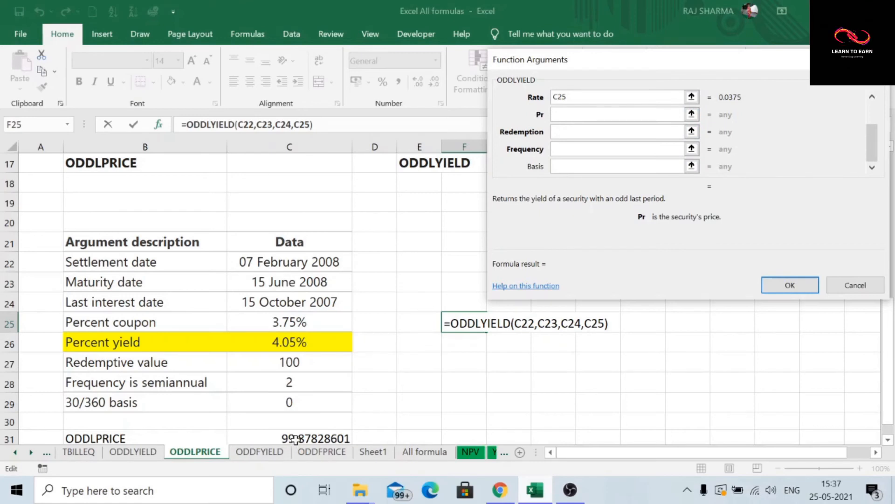
{"action": "left_click", "coordinate": [314, 439]}
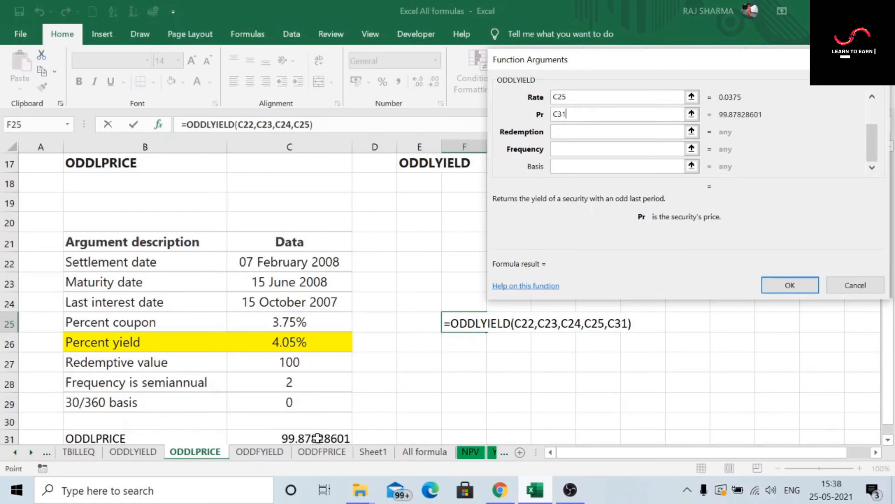
Complete the ODDLYIELD formula with C27 as redemption, C28 as frequency and C29 as basis
{"action": "key", "text": "Tab"}
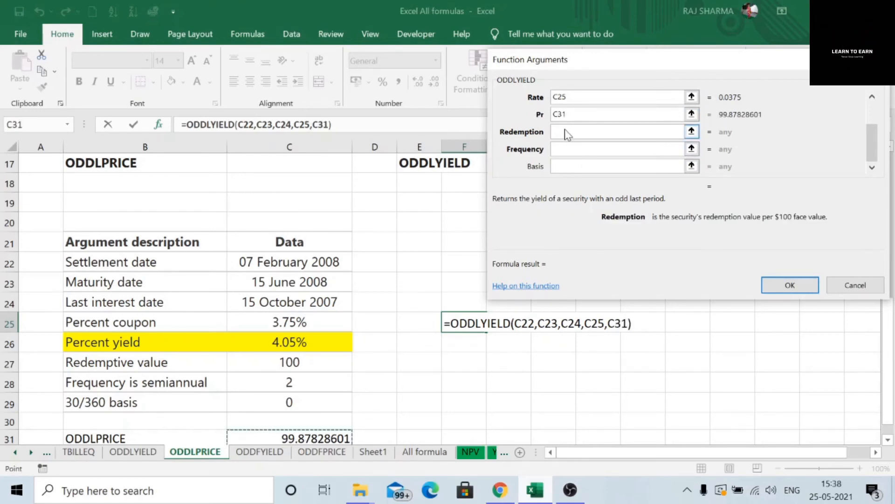
{"action": "left_click", "coordinate": [290, 363]}
{"action": "key", "text": "Tab"}
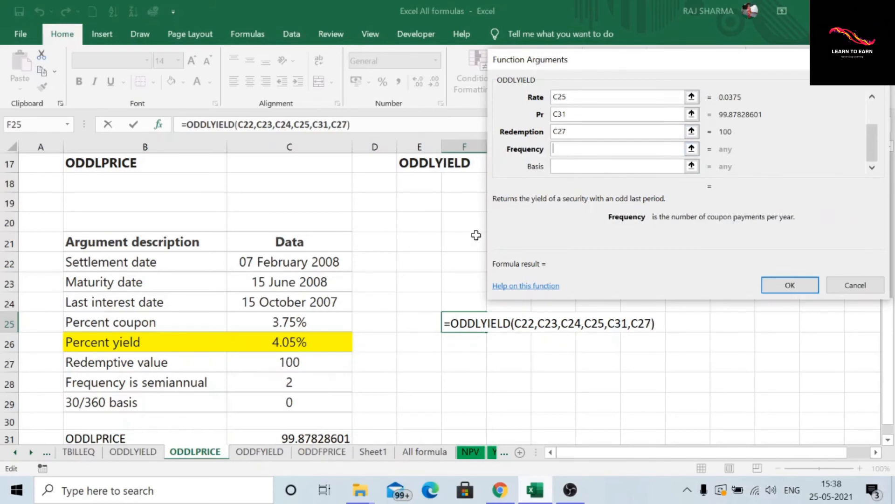
{"action": "left_click", "coordinate": [301, 382]}
{"action": "key", "text": "Tab"}
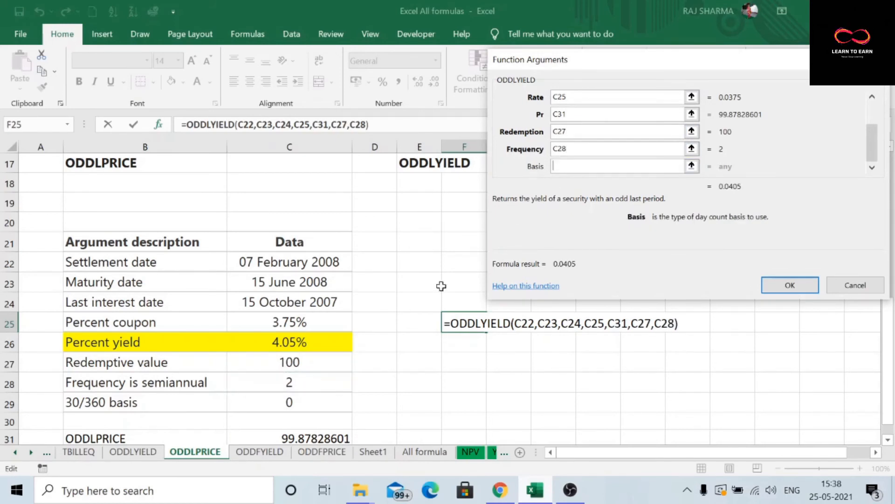
{"action": "left_click", "coordinate": [301, 402]}
{"action": "left_click", "coordinate": [794, 285]}
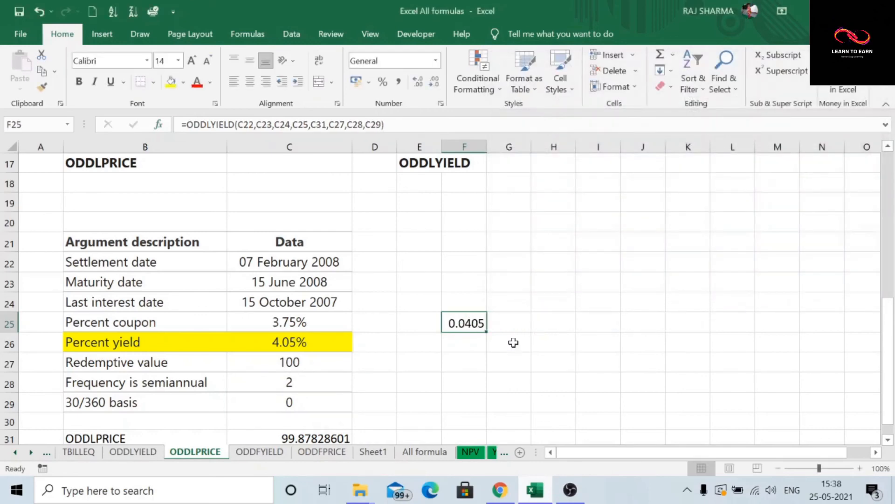
Format the ODDLYIELD result in cell F25 as a percentage
{"action": "right_click", "coordinate": [474, 323]}
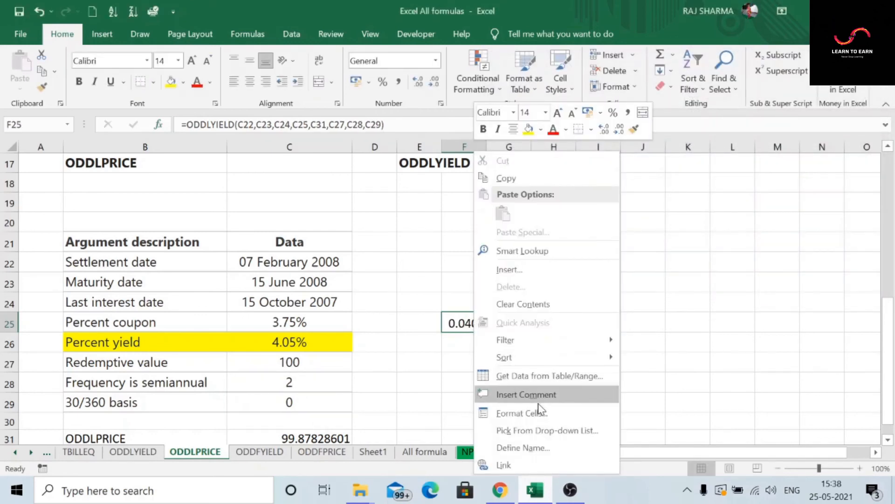
{"action": "left_click", "coordinate": [518, 413]}
{"action": "left_click", "coordinate": [396, 237]}
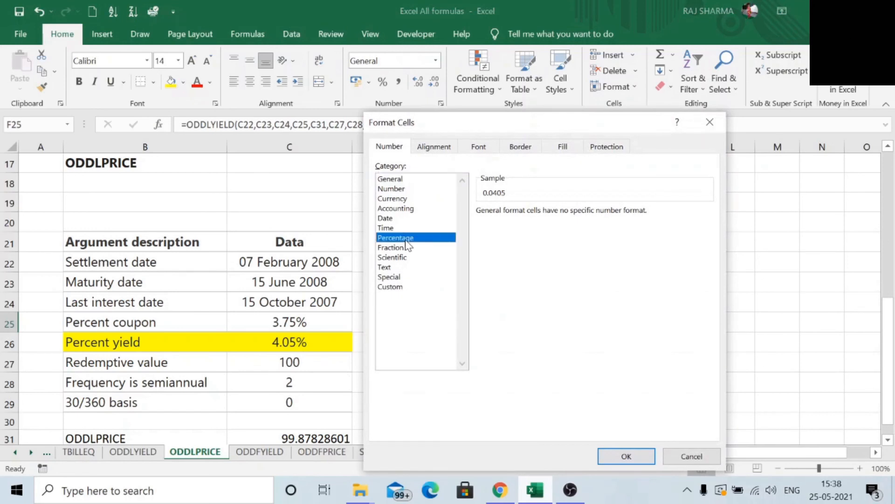
{"action": "left_click", "coordinate": [626, 457]}
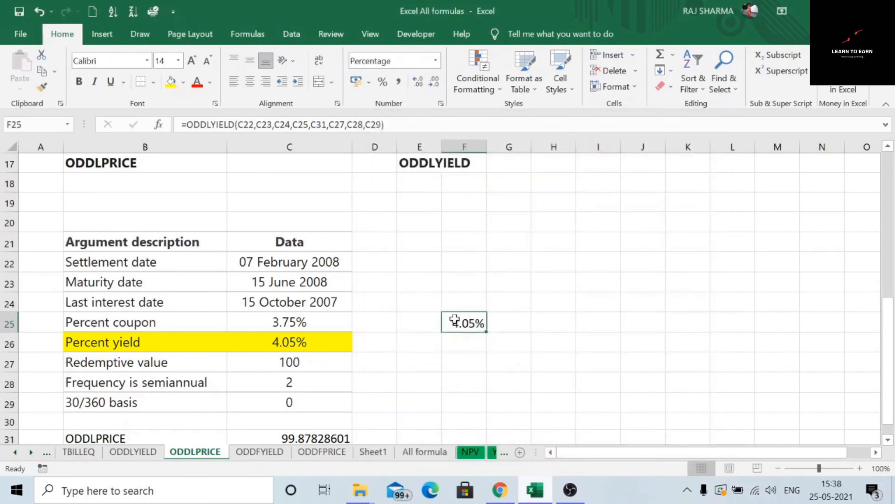